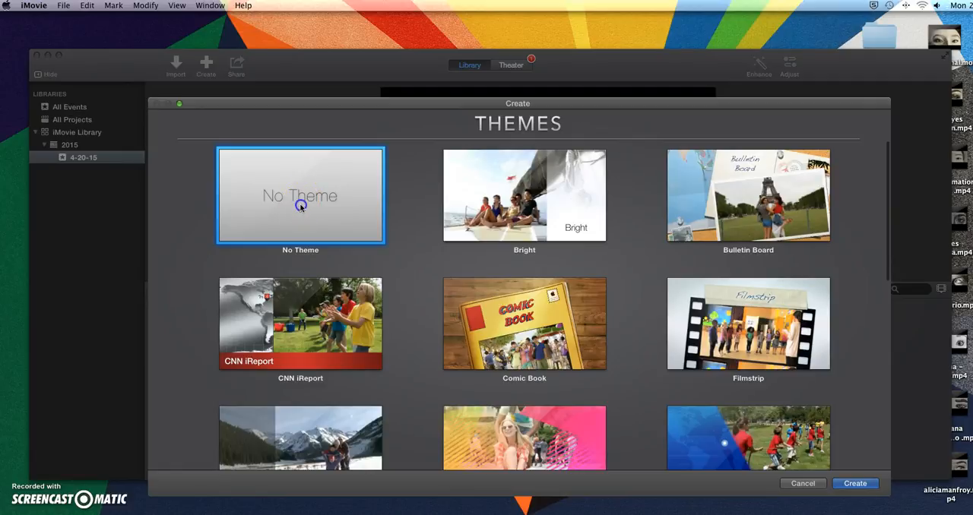
Create a No Theme movie in the 4-20-15 event, named with the creator's first name followed by _Movie.
left_click(861, 484)
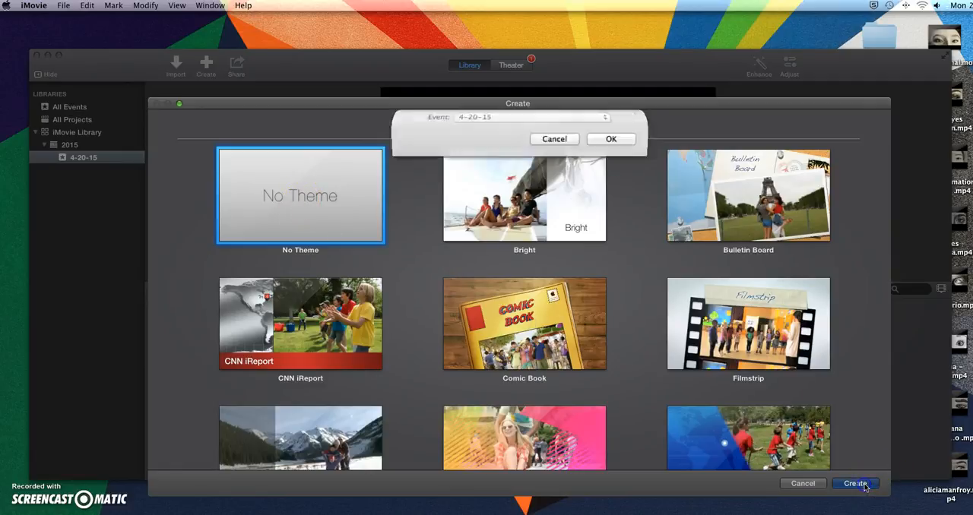
type("Julie_M")
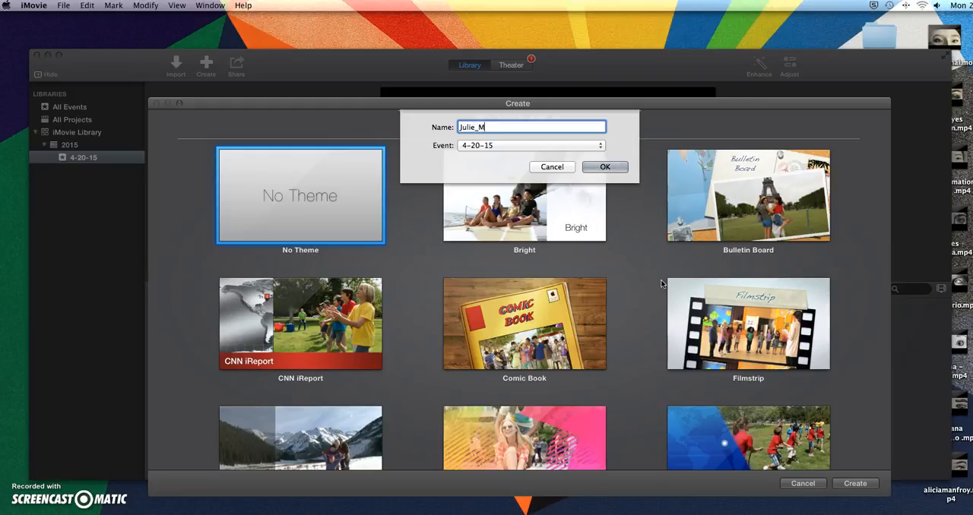
type("ovie")
left_click(606, 166)
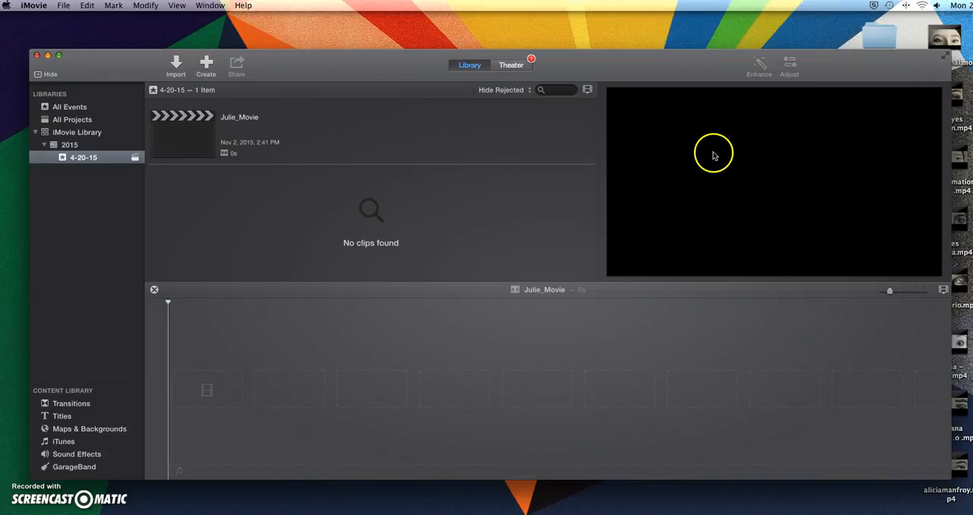
Add all drawings from 1.jpg to 16.jpg in the drawingsforimoviedemo desktop folder to the movie timeline, and close the folder.
double_click(882, 37)
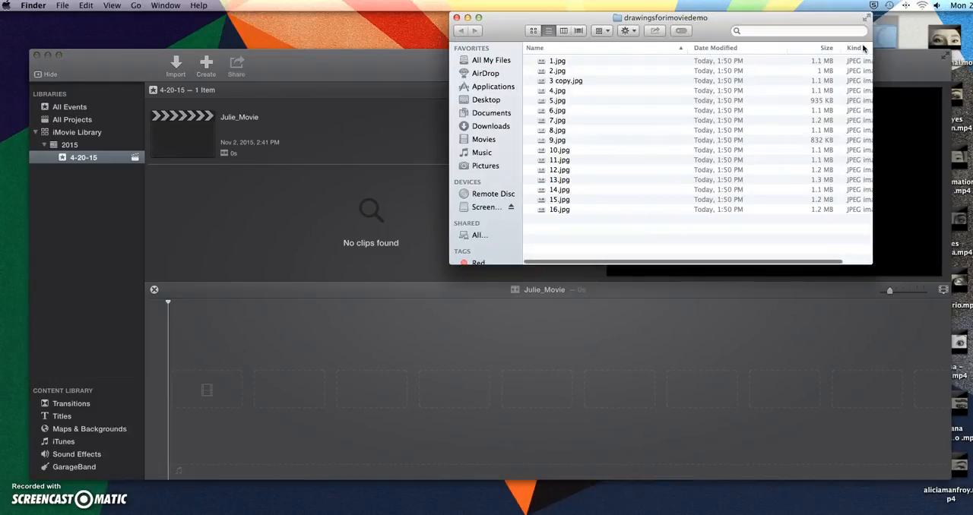
left_click(560, 61)
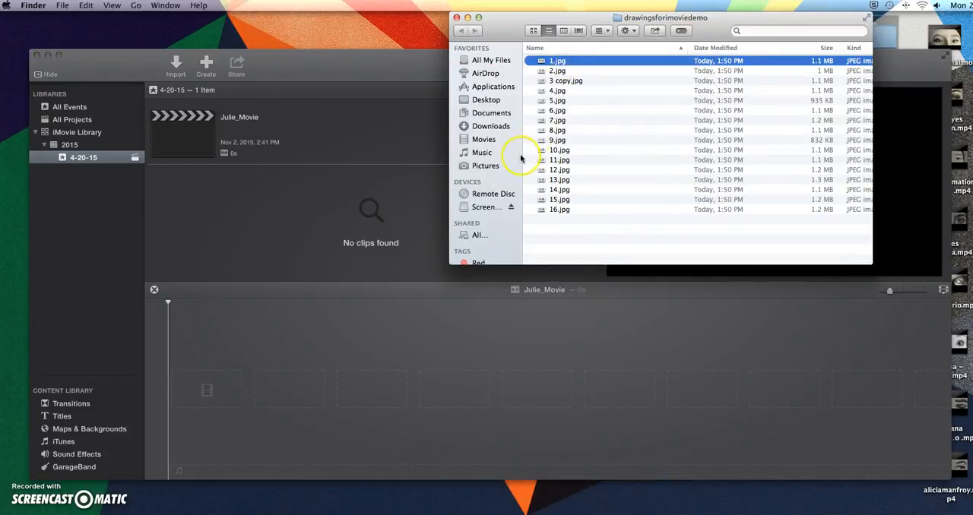
left_click(554, 210, "shift")
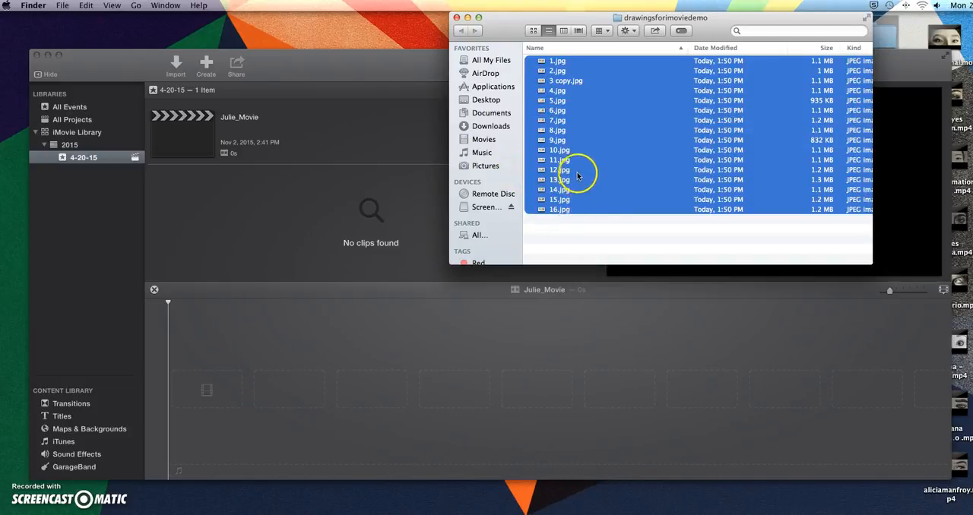
left_click_drag(562, 179, 470, 394)
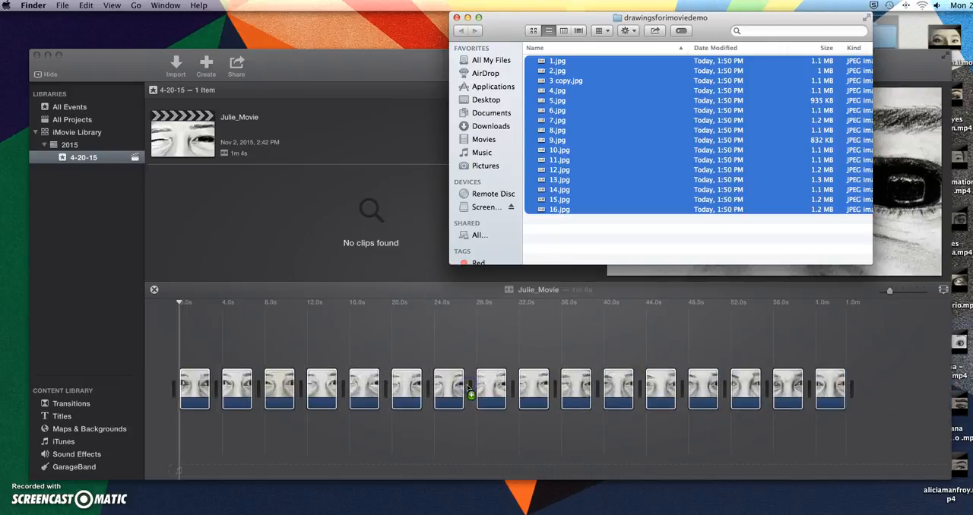
left_click(456, 18)
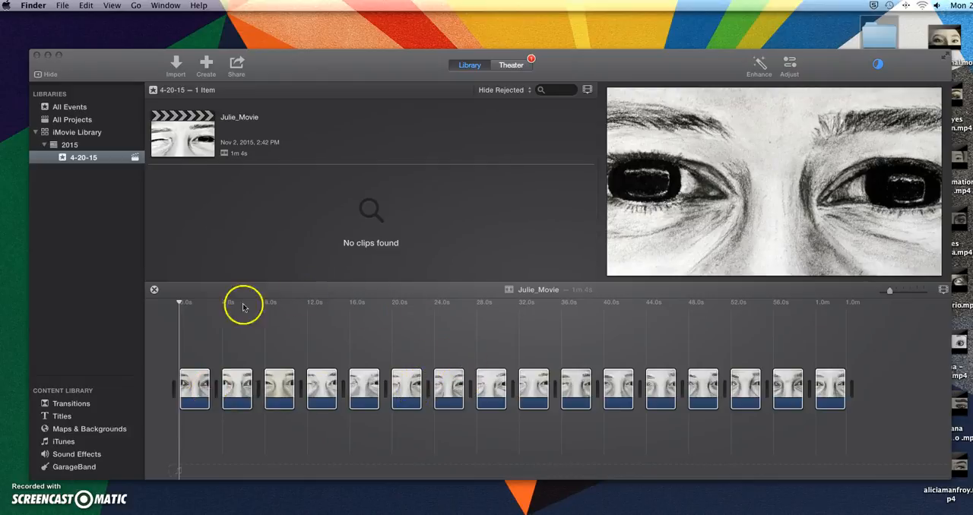
Select every clip in the timeline and set the cropping style to Fit for all of them.
left_click(179, 304)
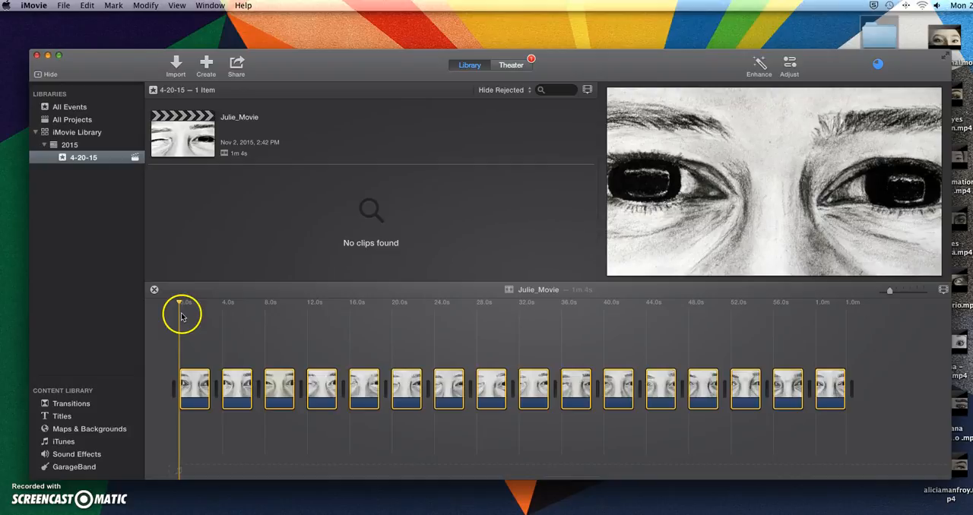
left_click(180, 305)
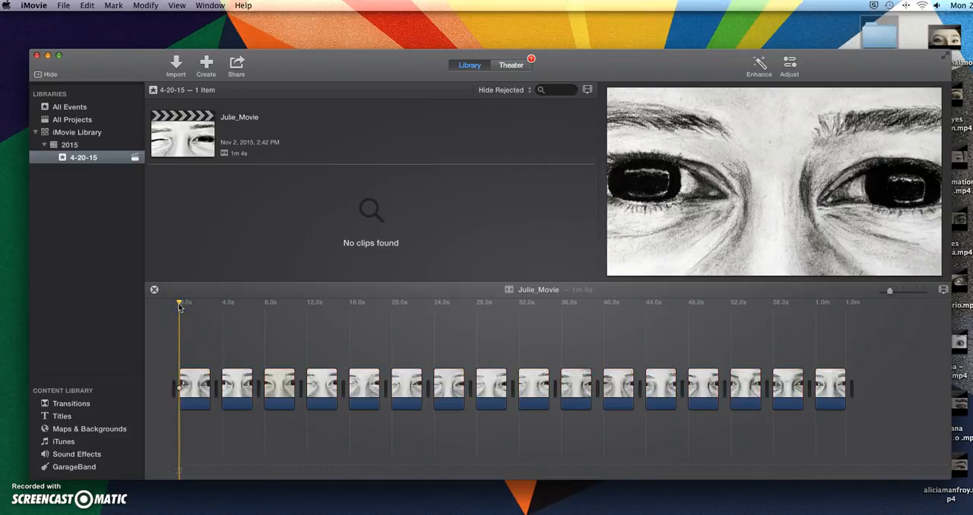
key("super+a")
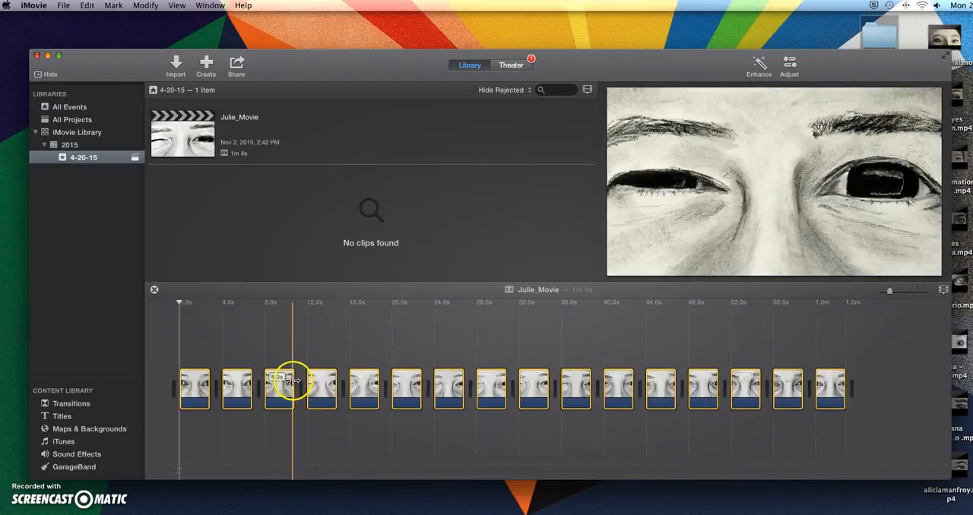
left_click(196, 389)
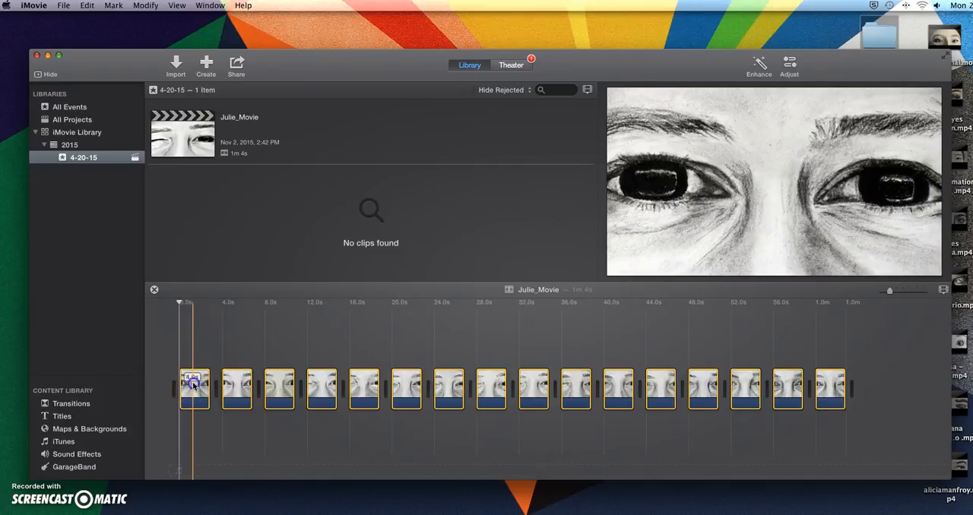
double_click(194, 385)
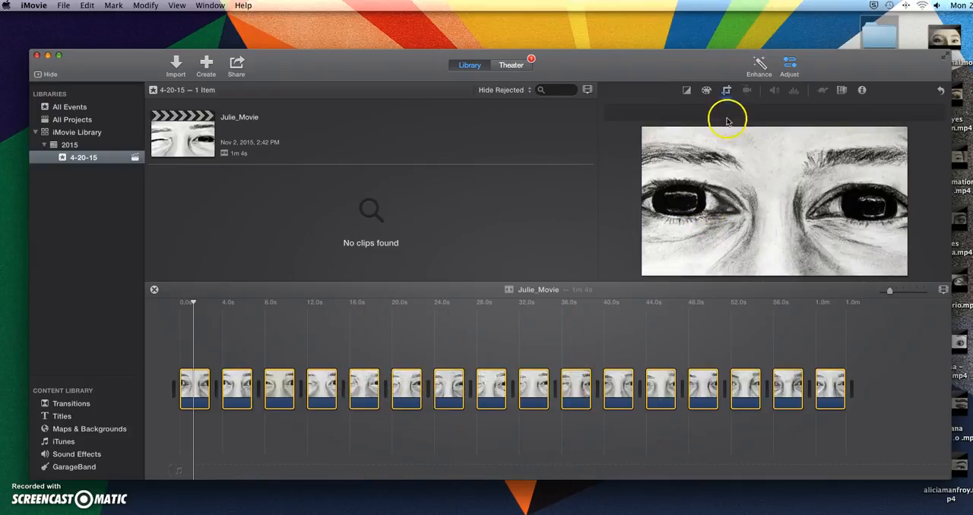
left_click(726, 91)
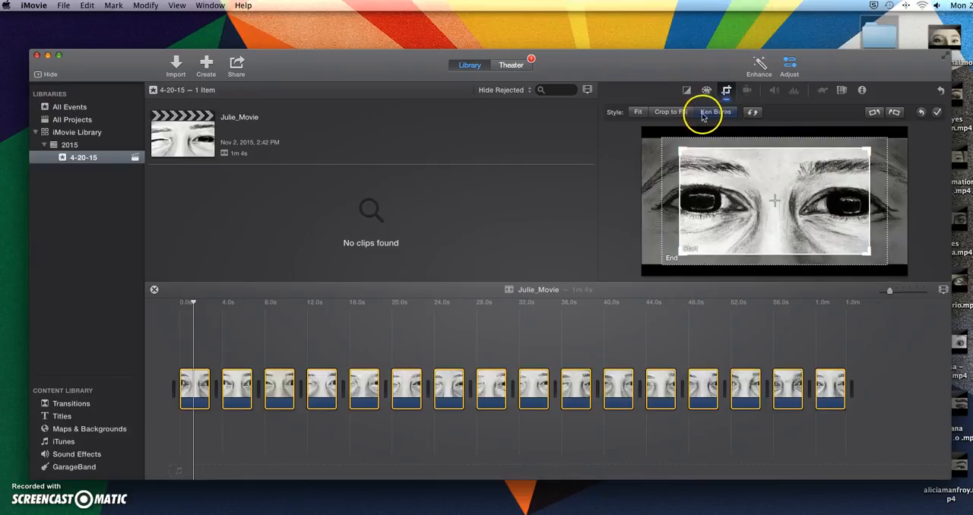
left_click(638, 112)
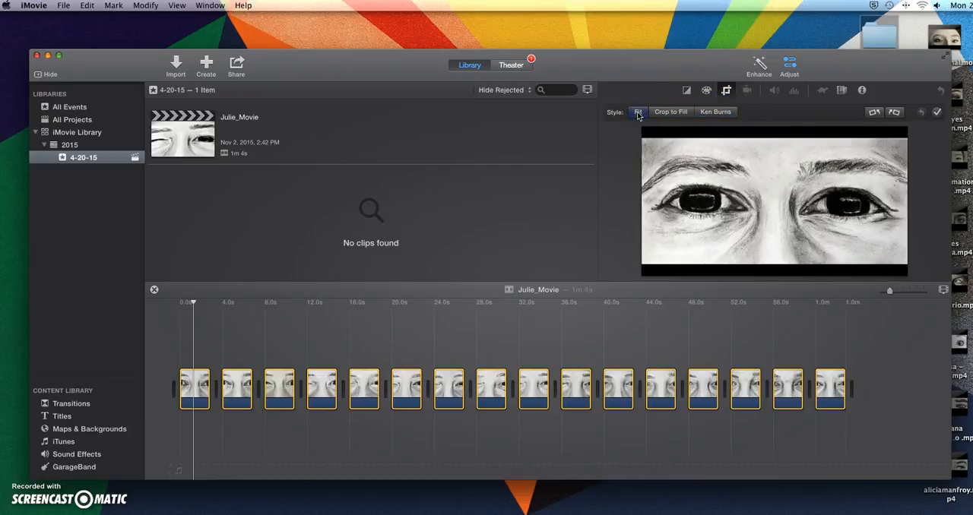
left_click(670, 113)
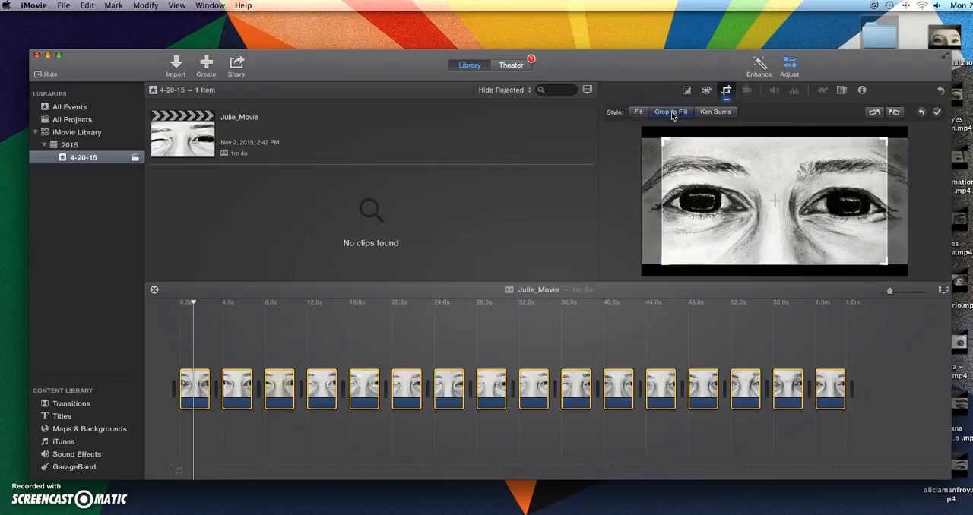
left_click(638, 114)
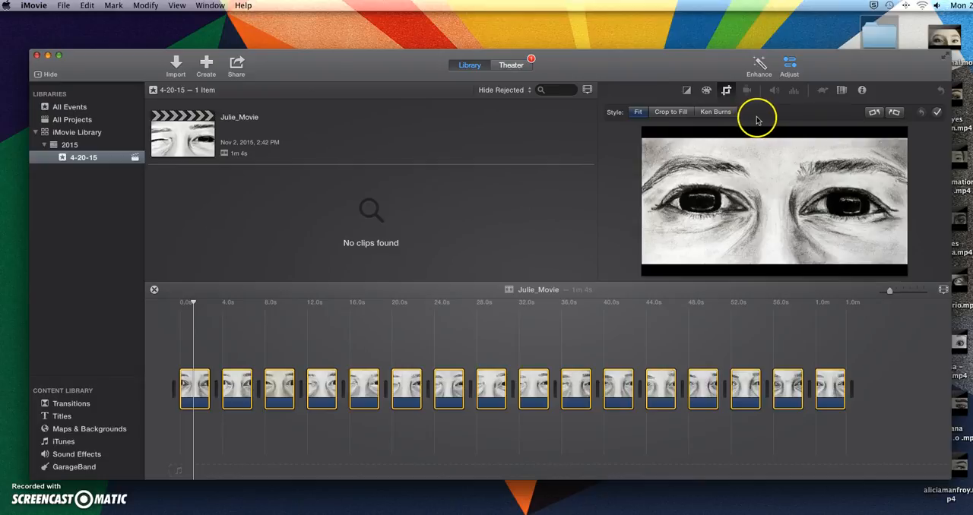
Set the duration of all selected clips to 0.1 seconds.
left_click(863, 91)
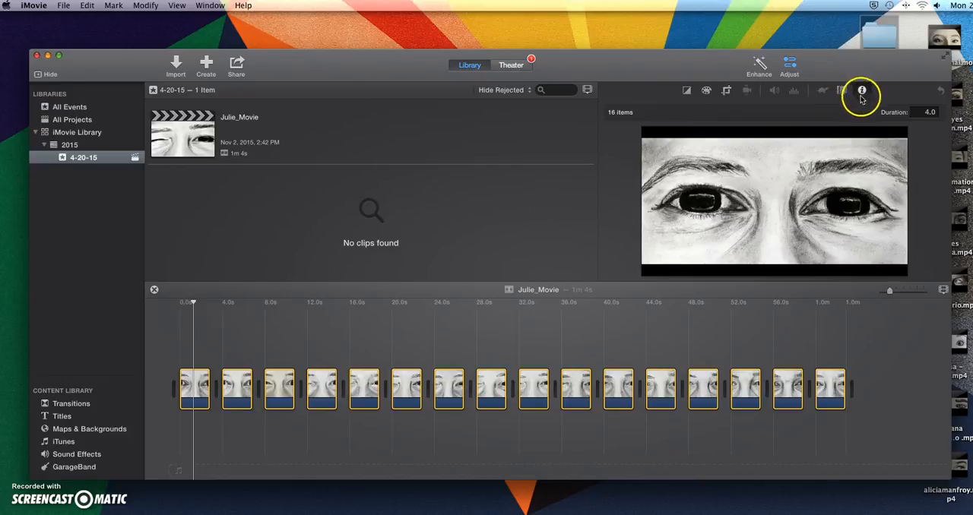
left_click(929, 113)
double_click(928, 112)
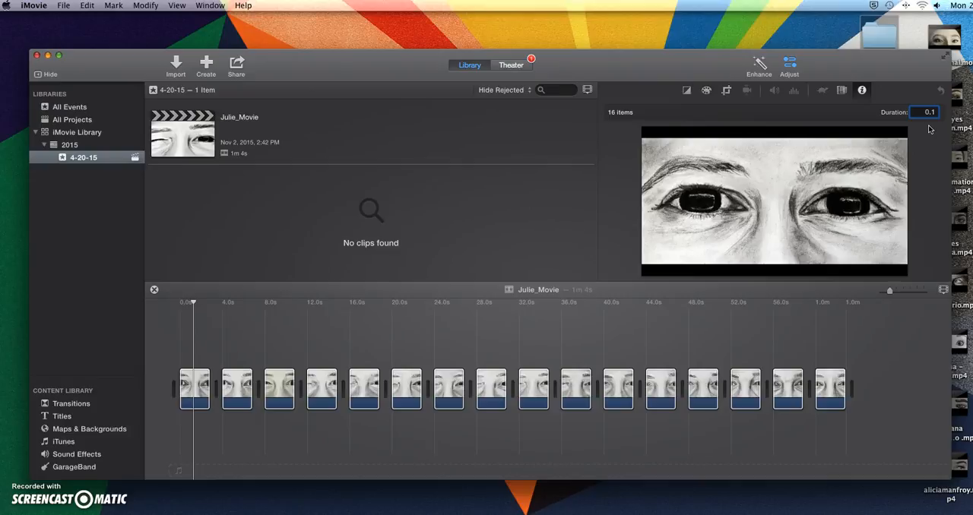
key("Return")
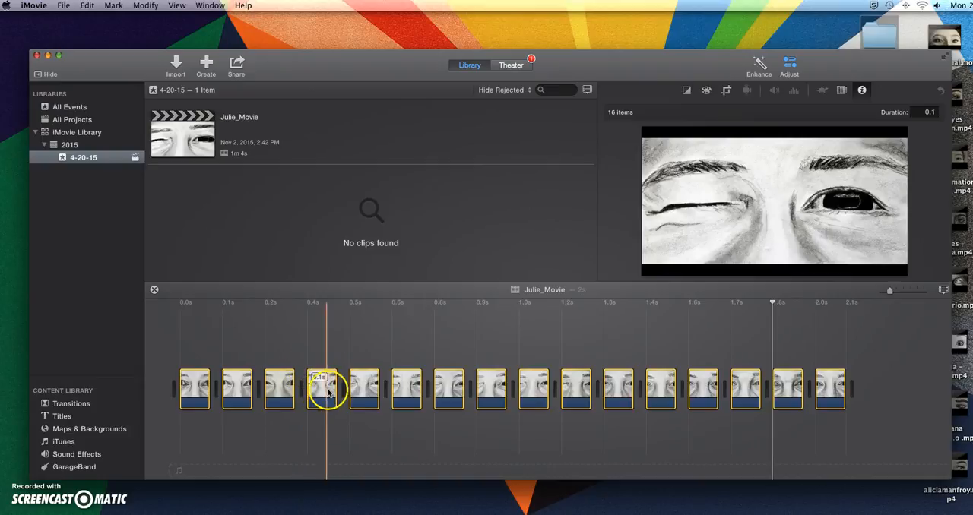
Play the movie from the start several times to review the animation.
left_click(380, 388)
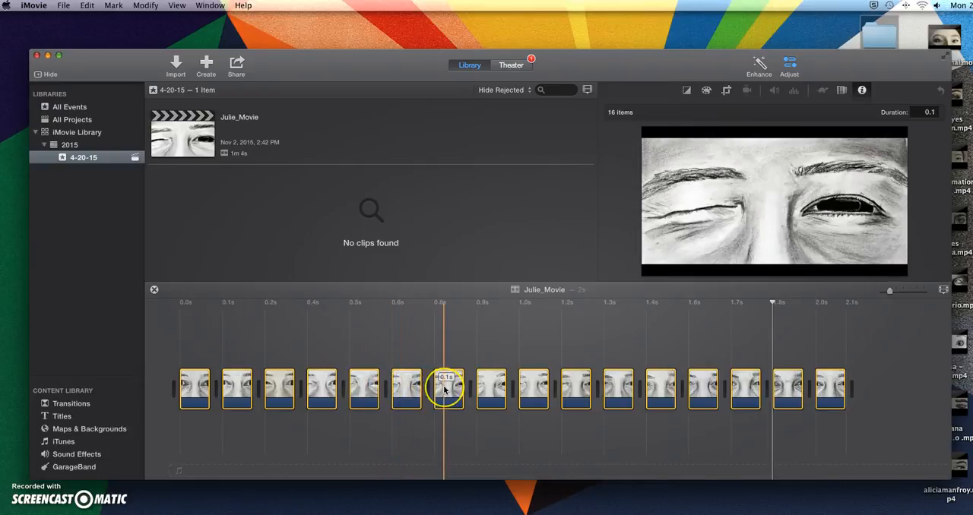
left_click(479, 387)
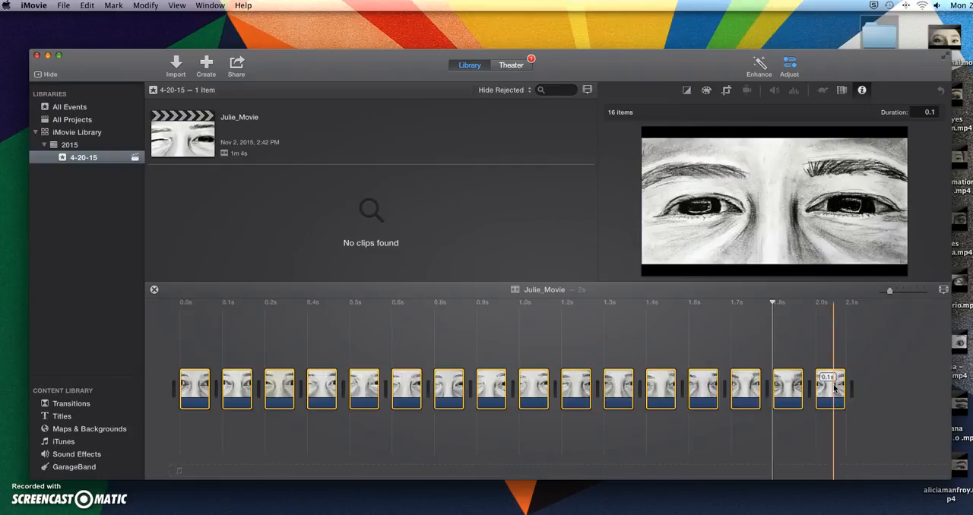
left_click(178, 319)
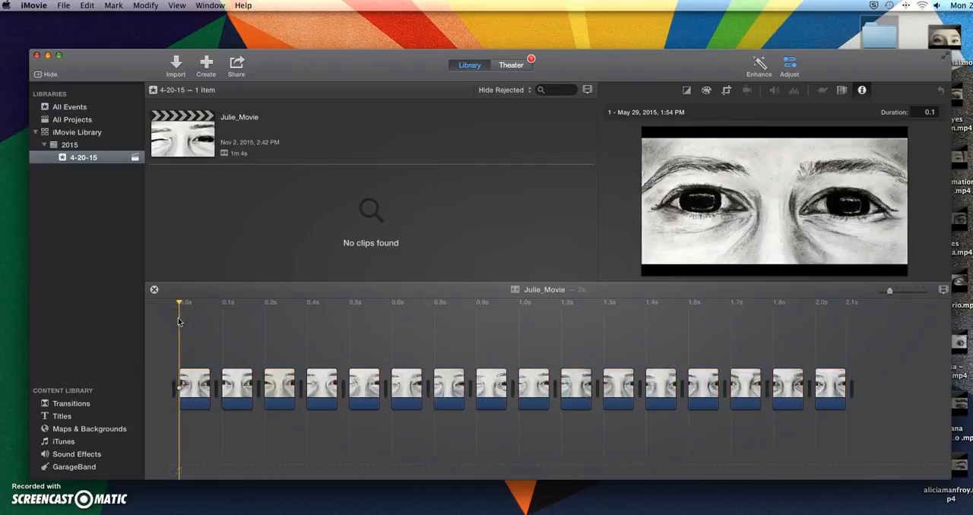
key("space")
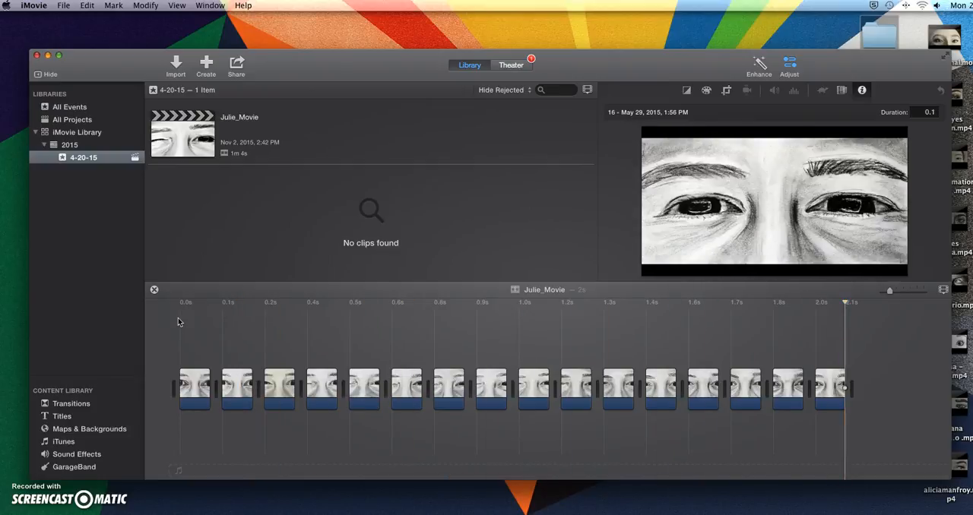
key("space")
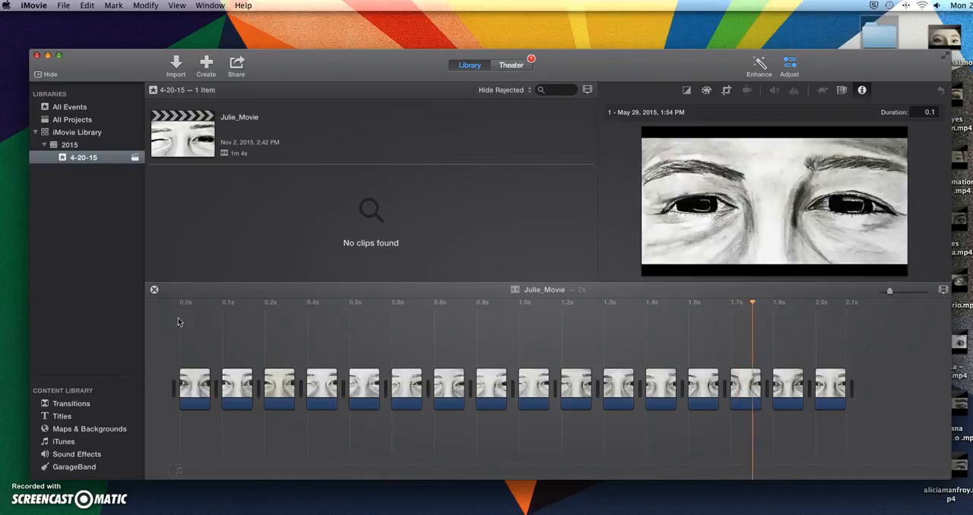
key("space")
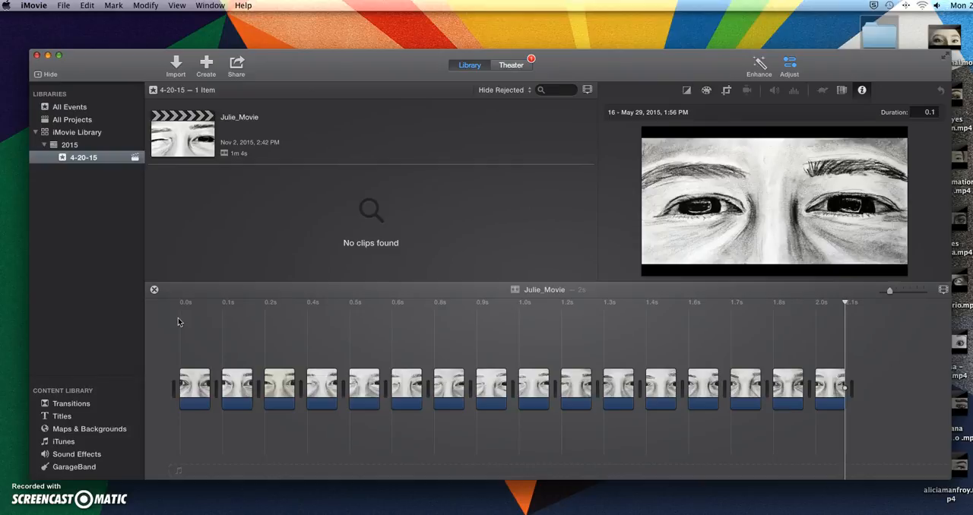
key("space")
key("space")
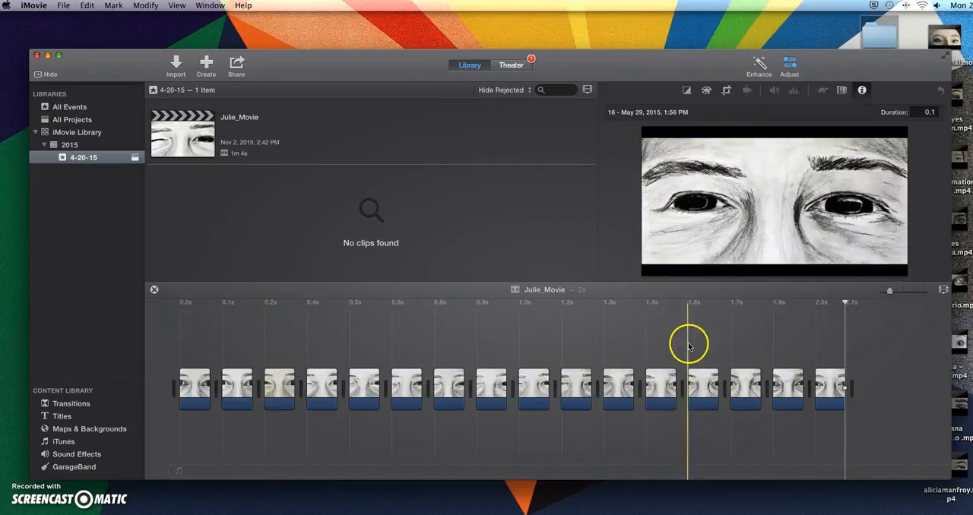
Copy the clip of drawing 15 and paste it at the end of the timeline.
left_click(787, 386)
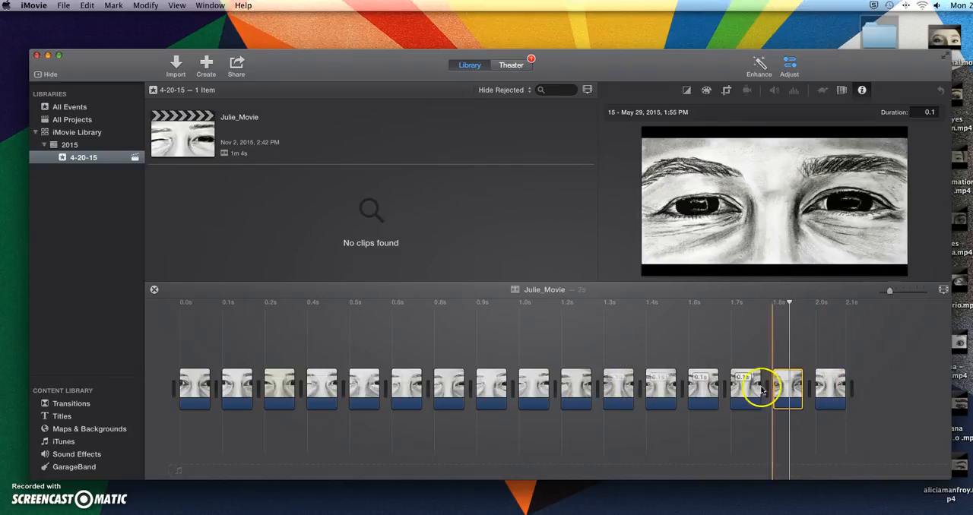
mouse_move(793, 388)
left_mouse_down()
mouse_move(827, 386)
mouse_move(786, 391)
left_mouse_up()
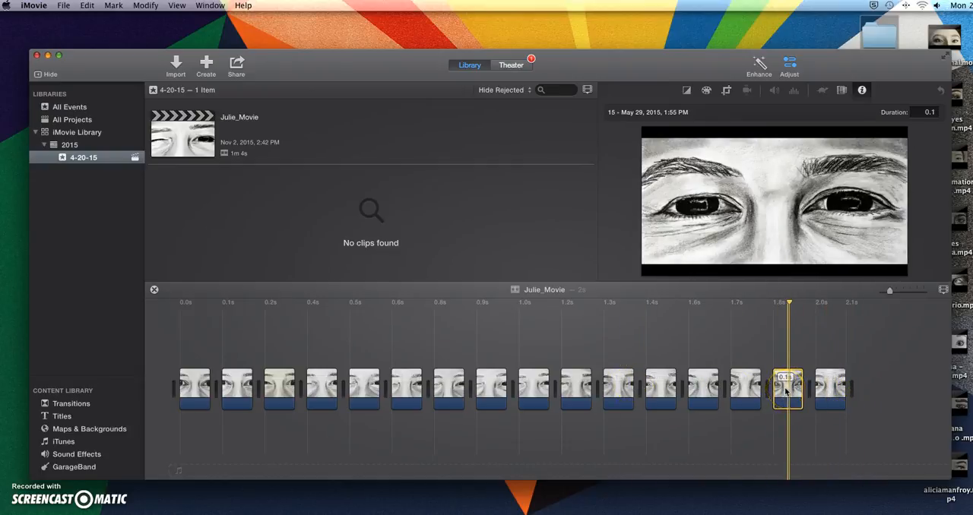
left_click_drag(787, 391, 864, 390)
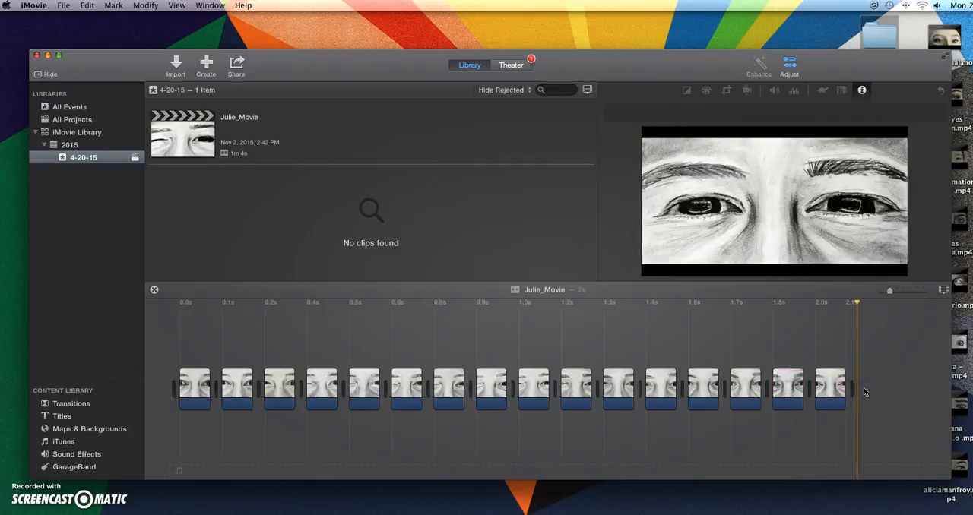
key("super+v")
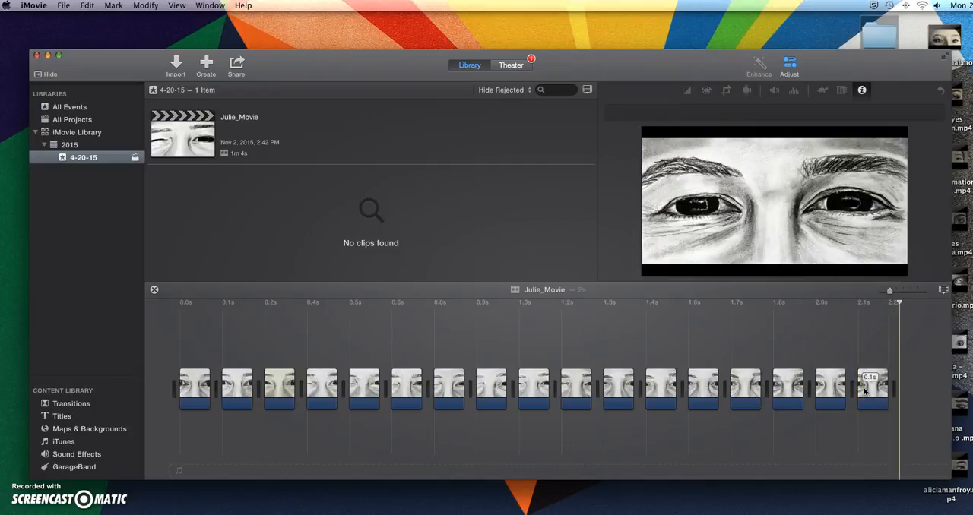
Copy the clip of drawing 14 and paste it after the last clip in the timeline.
left_click_drag(866, 389, 746, 385)
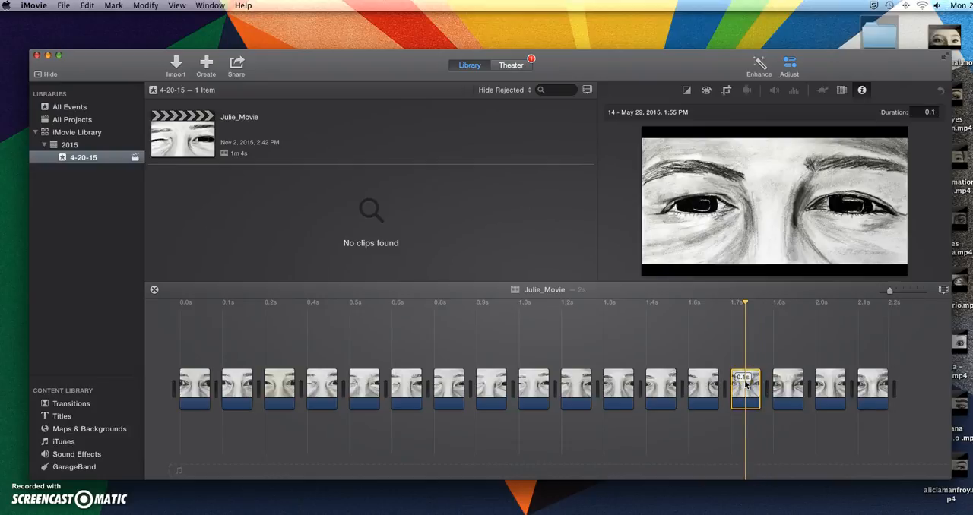
left_click(916, 393)
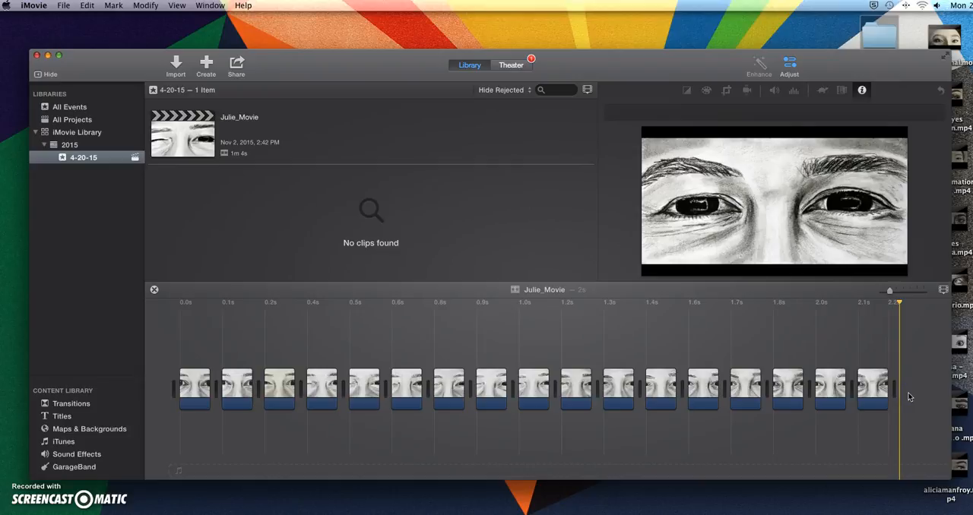
key("super+v")
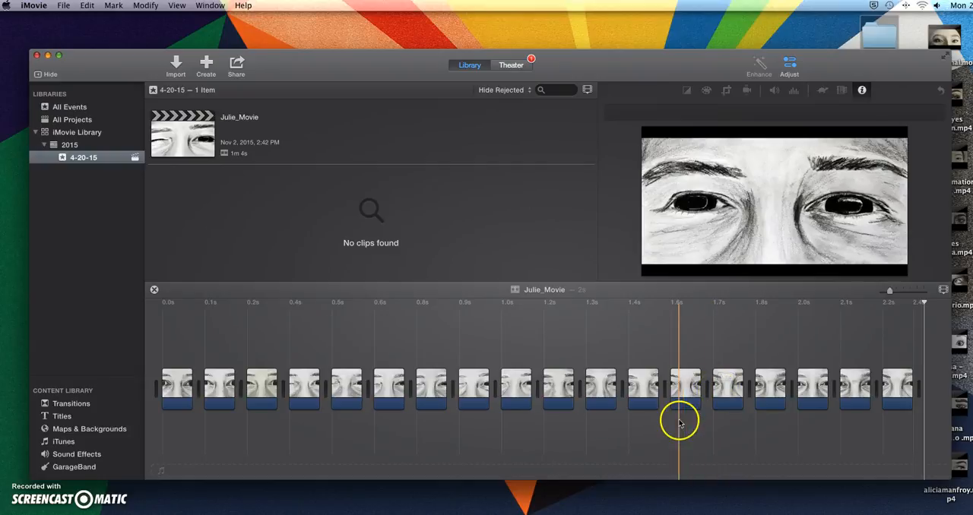
left_click(251, 491)
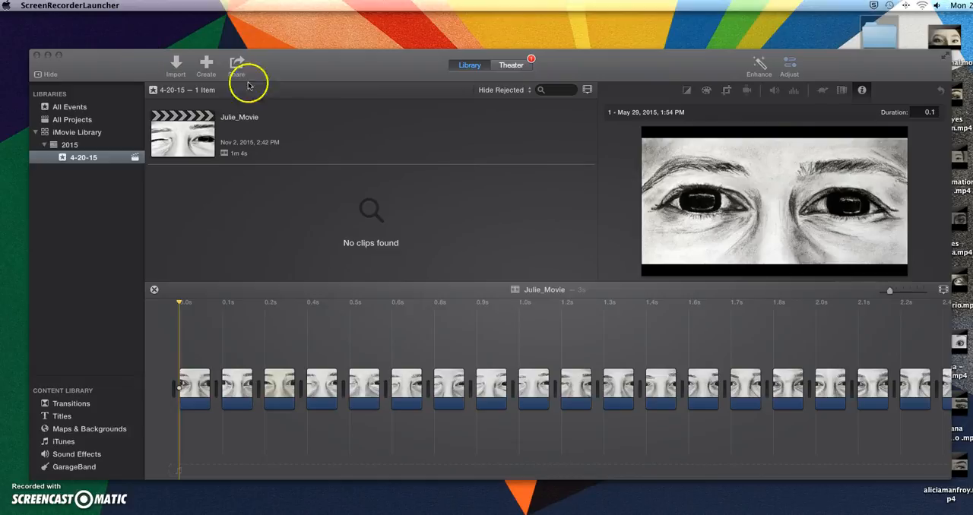
Play back the extended movie to check the motion through the reversed frames at its end.
left_click(341, 74)
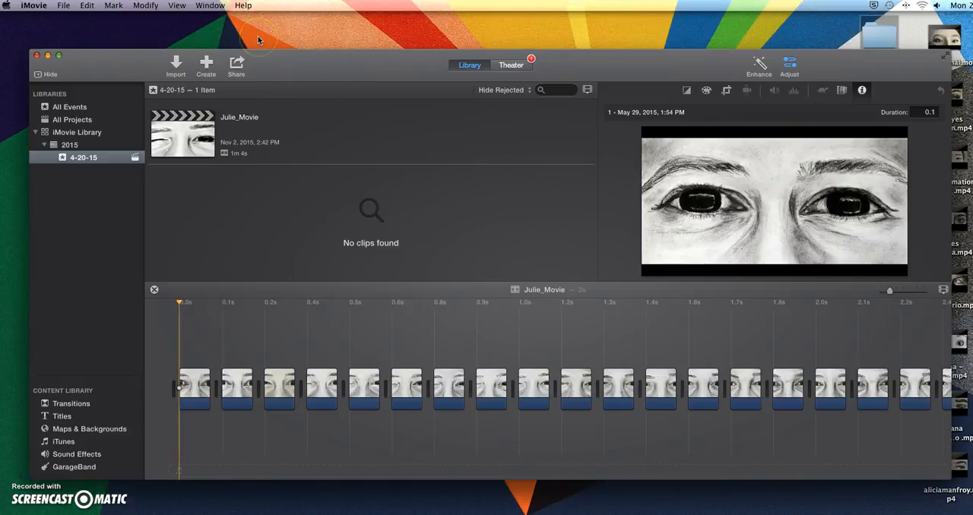
key("space")
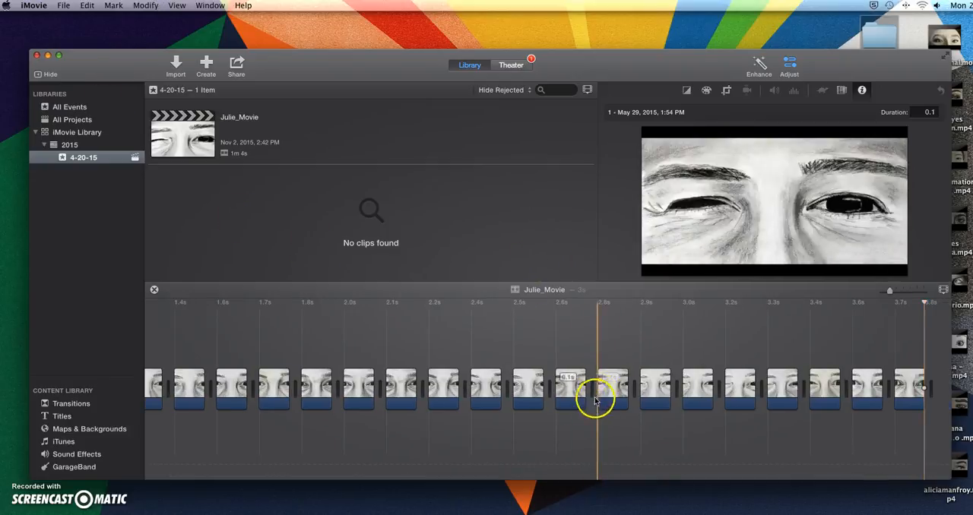
key("space")
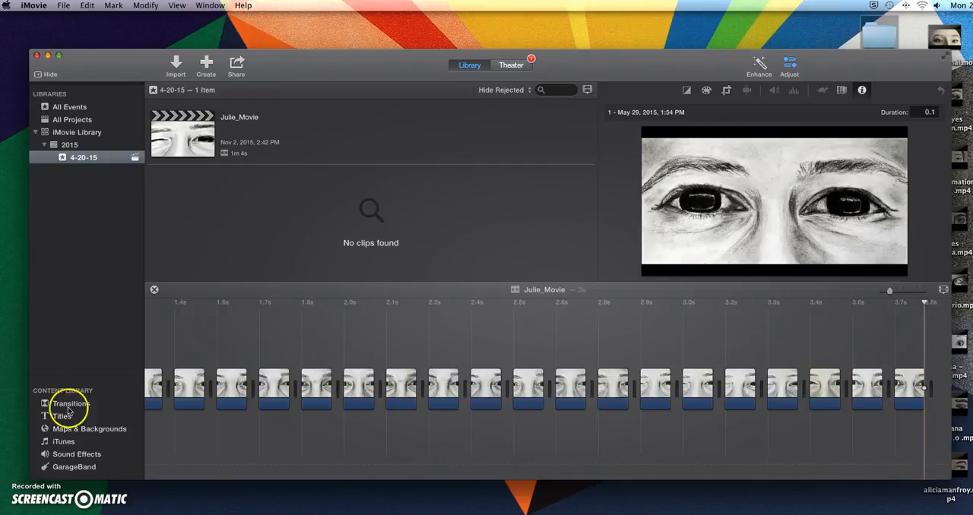
left_click(176, 5)
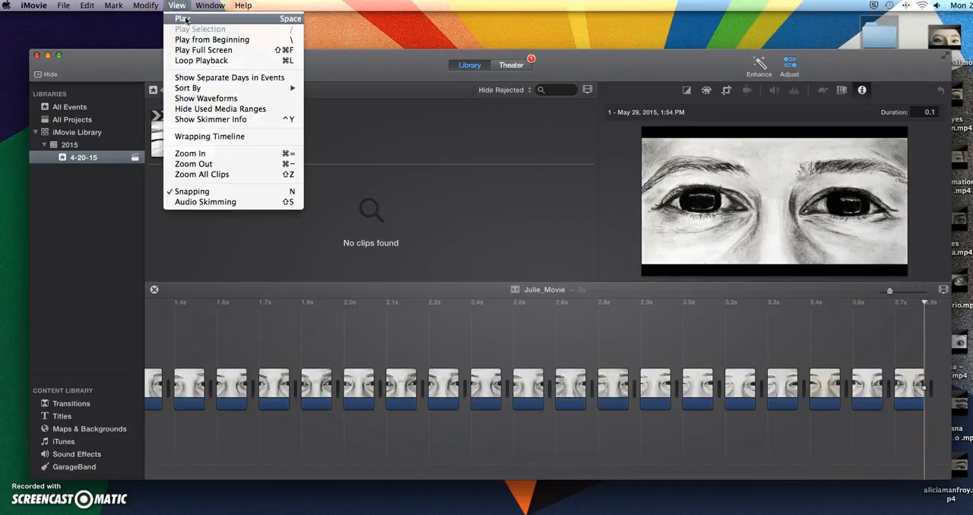
left_click(186, 18)
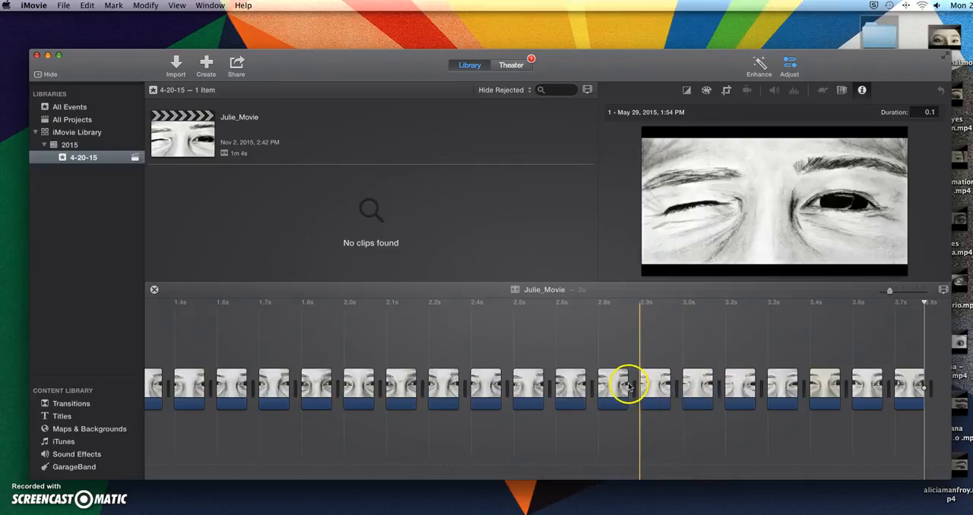
Delete the copied clip of drawing 9 at about 3.0 seconds in the timeline.
left_click(695, 388)
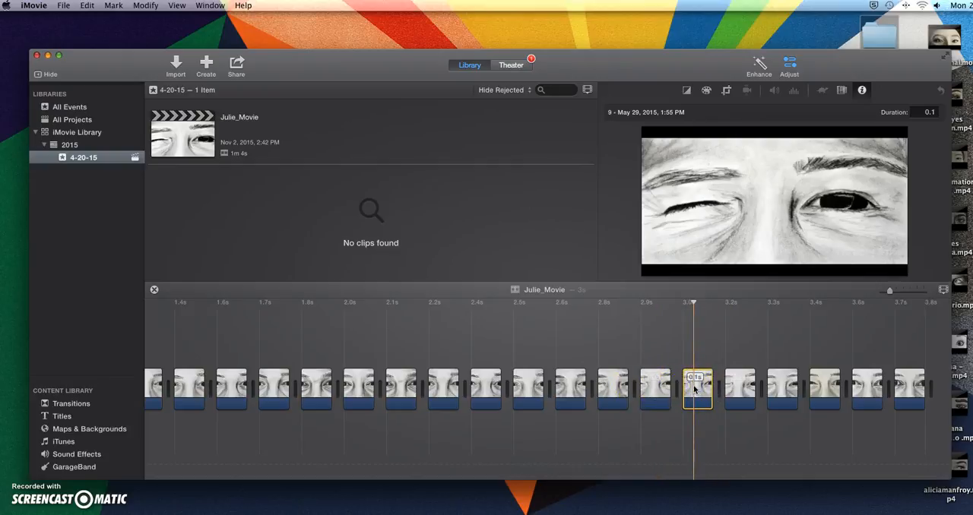
key("Delete")
left_click_drag(694, 389, 889, 385)
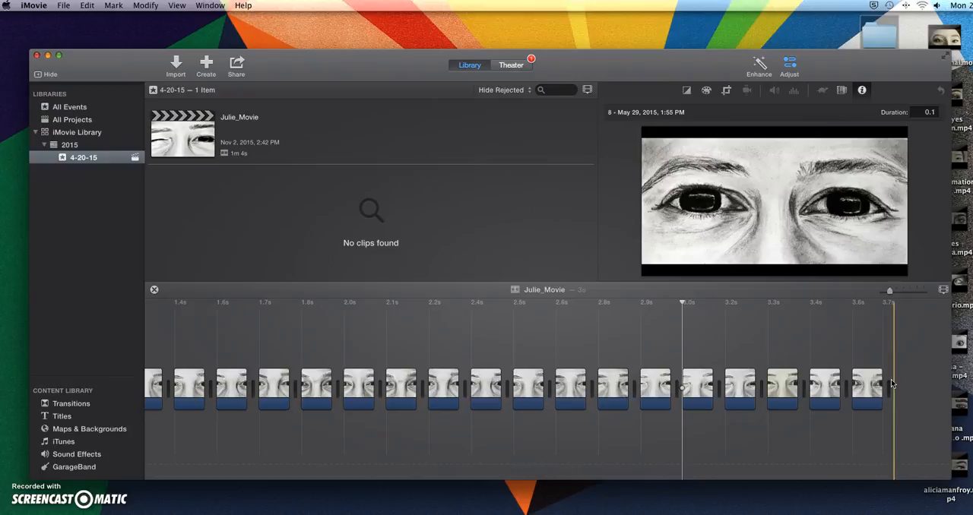
Export the movie as a file at HD 720P (1280 x 720), saving it to the Desktop as Julie_Movie.
scroll(312, 354, "left", 3)
scroll(312, 354, "left", 8)
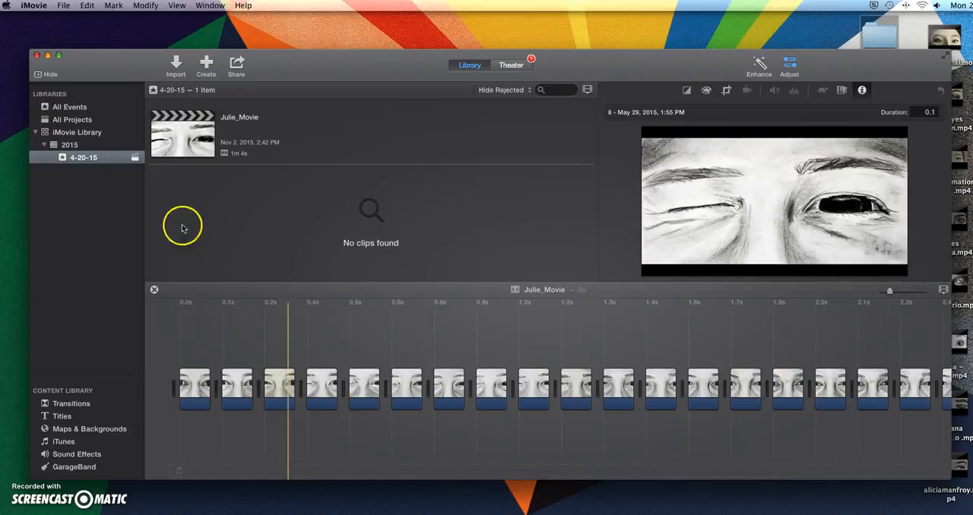
left_click(64, 6)
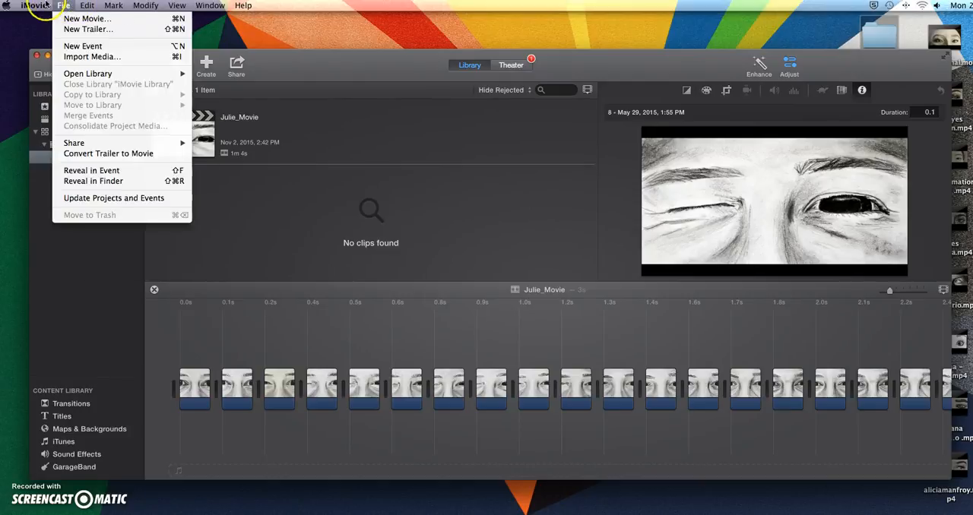
left_click(73, 143)
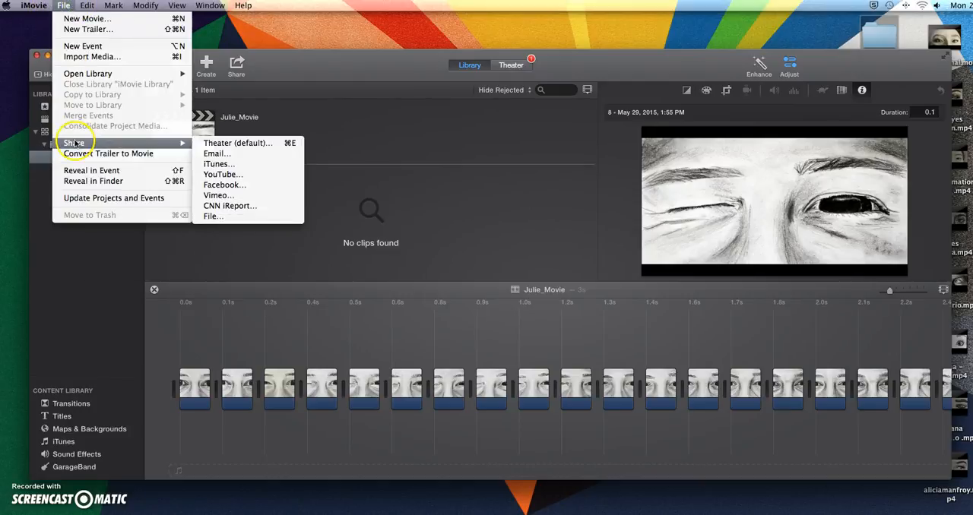
left_click(218, 216)
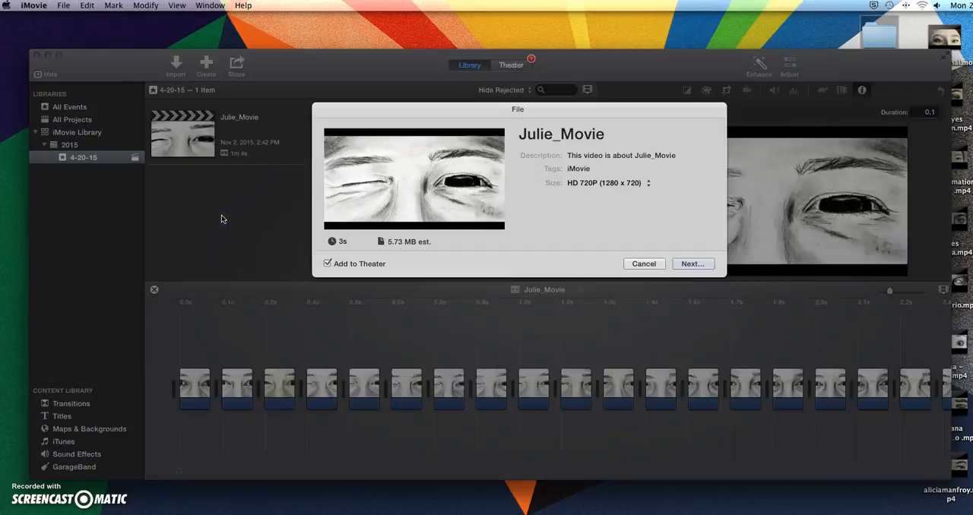
left_click(578, 170)
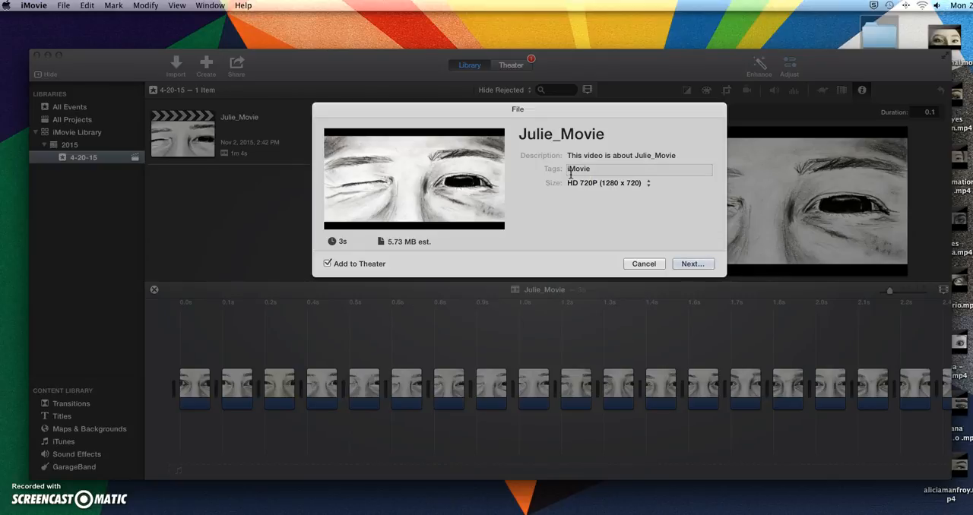
left_click(583, 179)
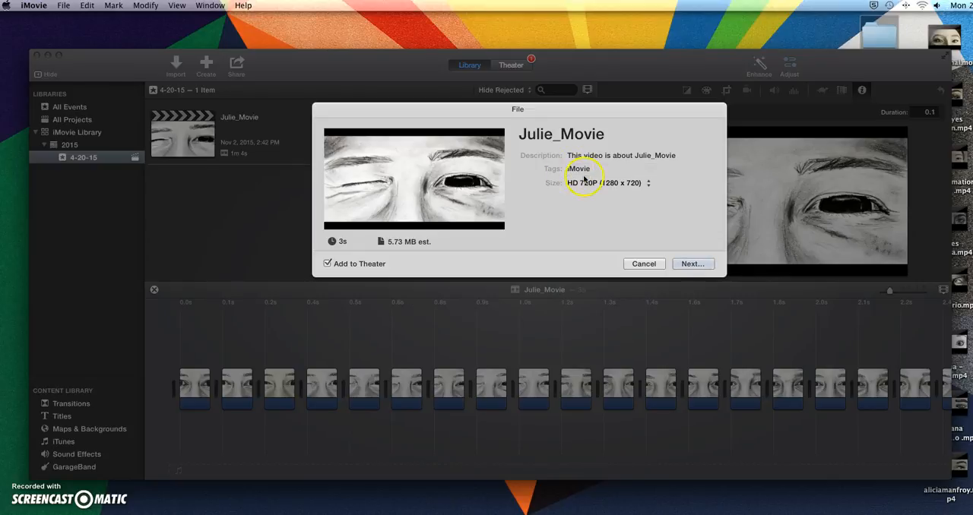
left_click(690, 263)
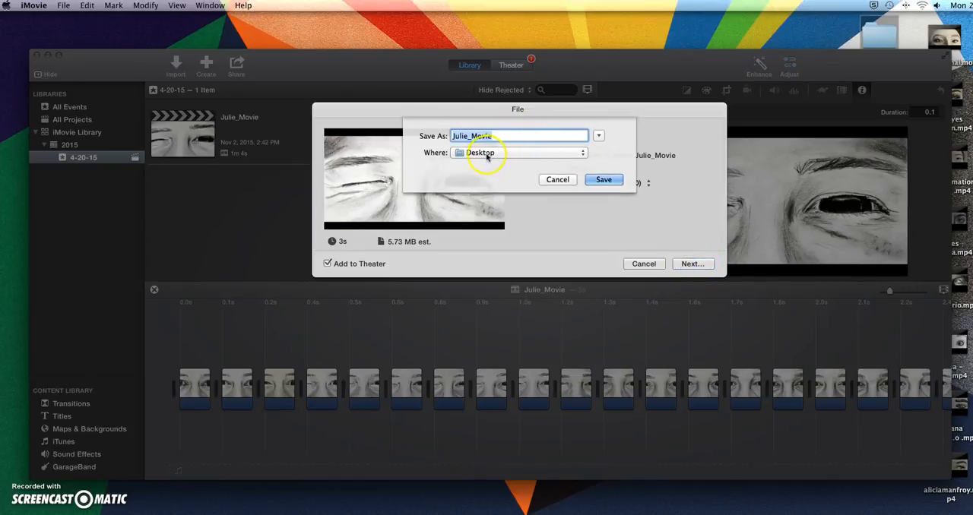
left_click(610, 183)
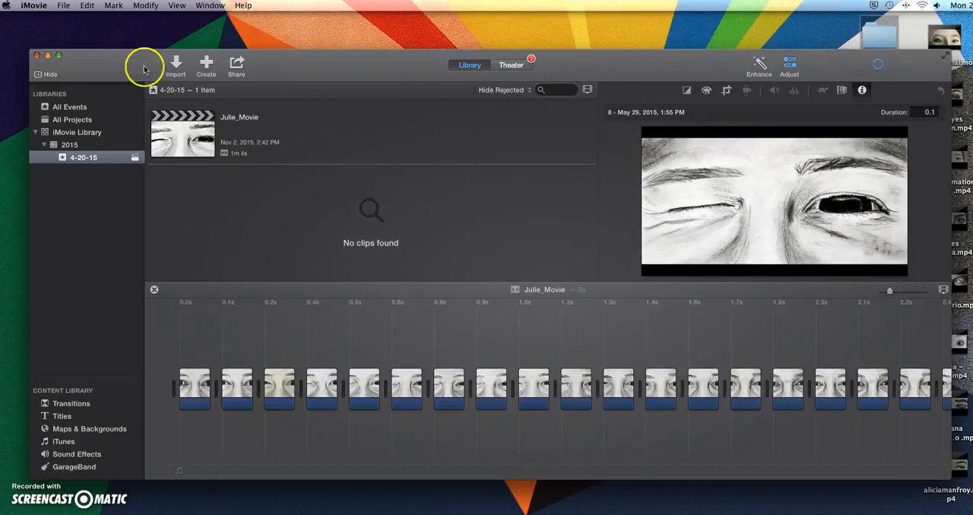
Close the iMovie window and open the exported Julie_Movie.mp4 from the desktop in QuickTime Player.
left_click(45, 58)
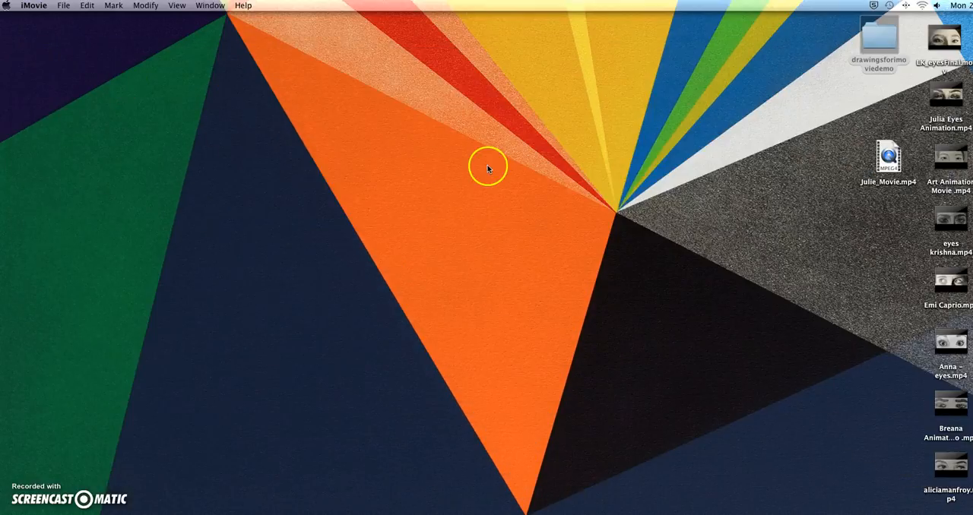
left_click(887, 160)
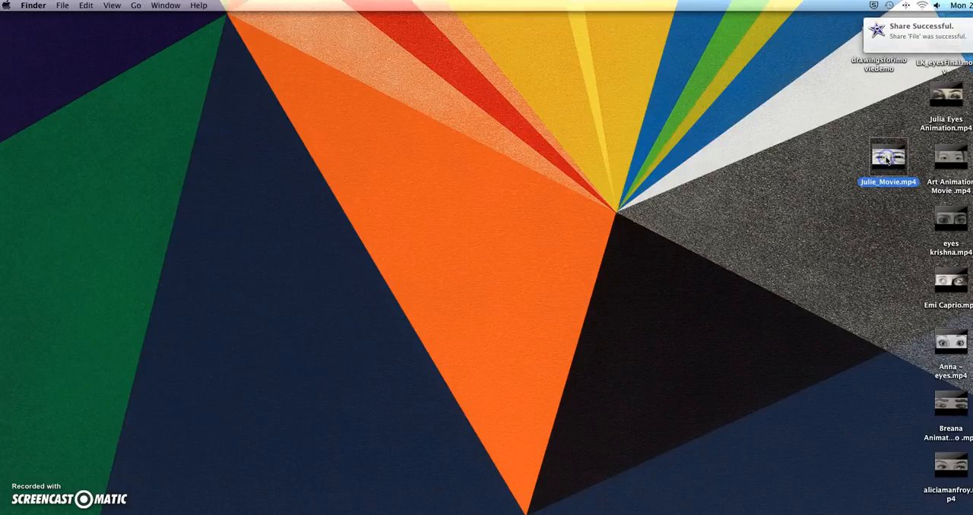
double_click(886, 160)
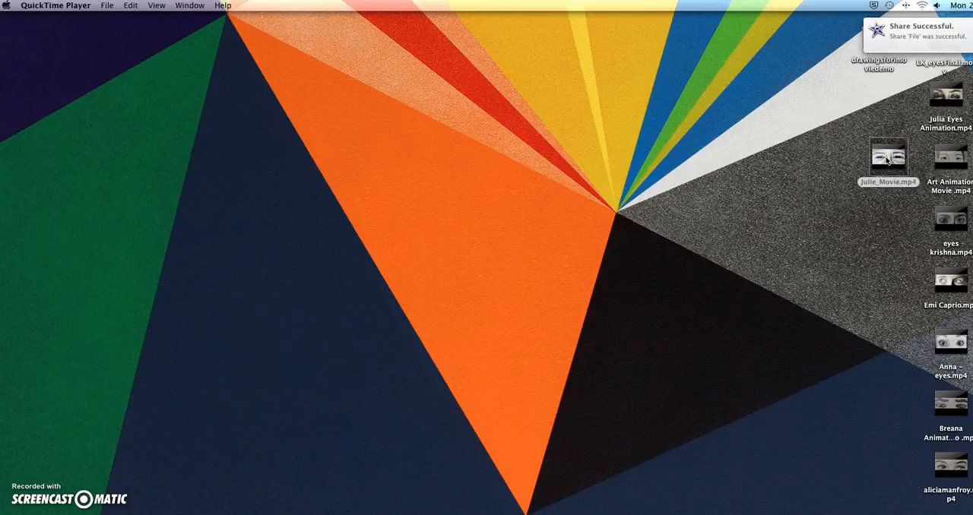
left_click_drag(615, 95, 689, 81)
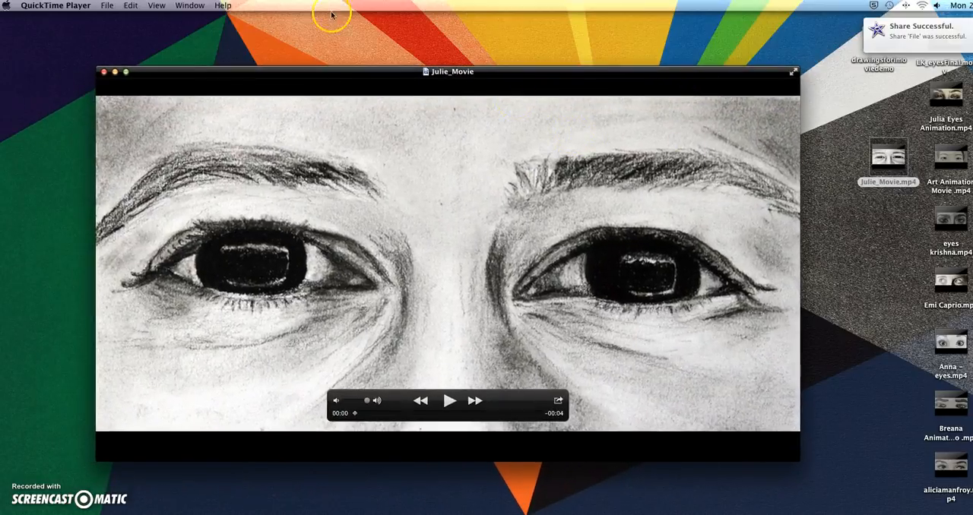
Turn on looping for the exported movie and start its playback.
left_click(156, 6)
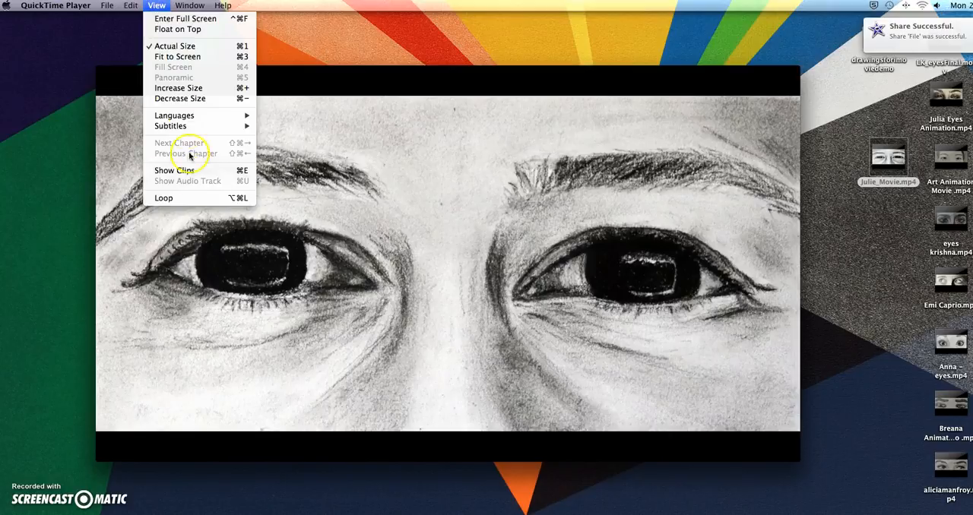
left_click(171, 197)
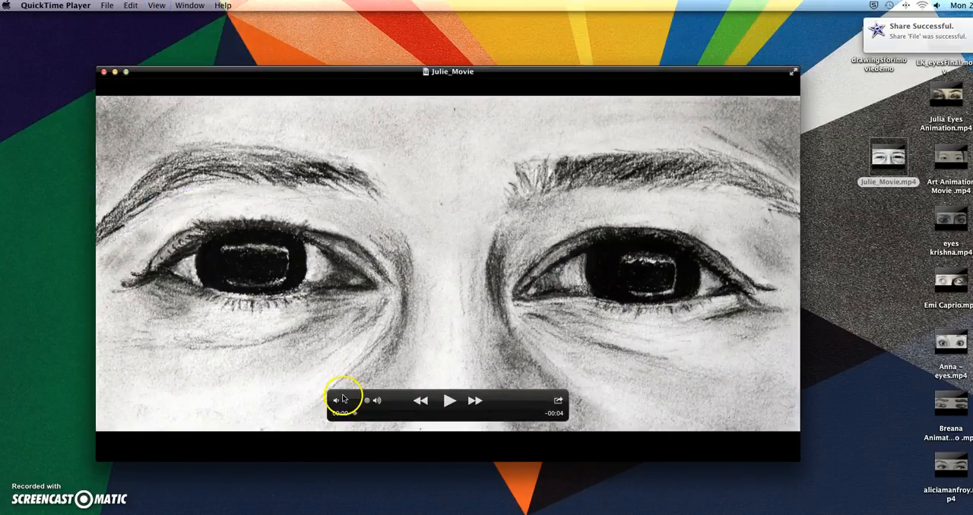
left_click(448, 400)
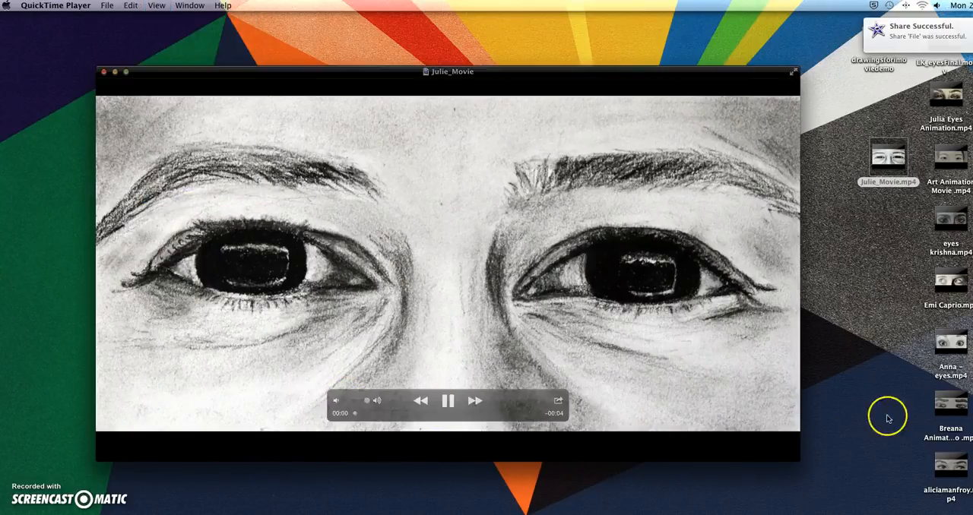